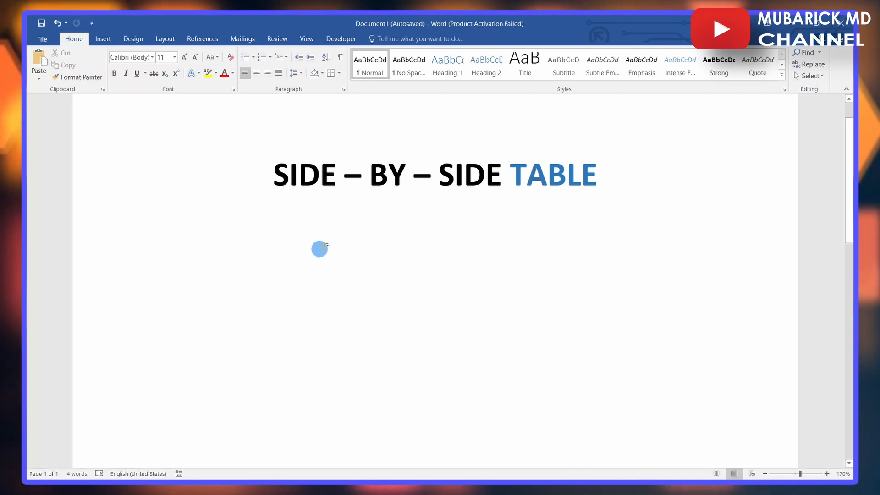
Insert a table with three columns and one row below the SIDE – BY – SIDE TABLE heading
{"action": "left_click", "coordinate": [103, 39]}
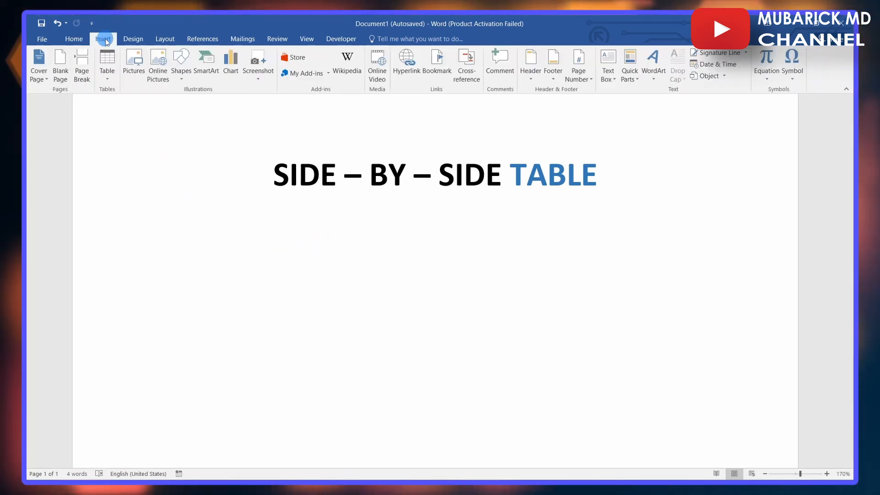
{"action": "left_click", "coordinate": [106, 76]}
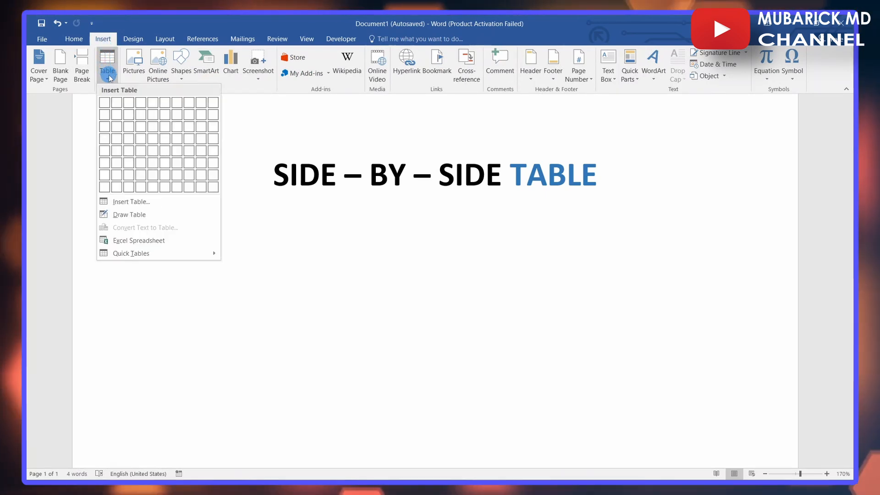
{"action": "left_click", "coordinate": [132, 104]}
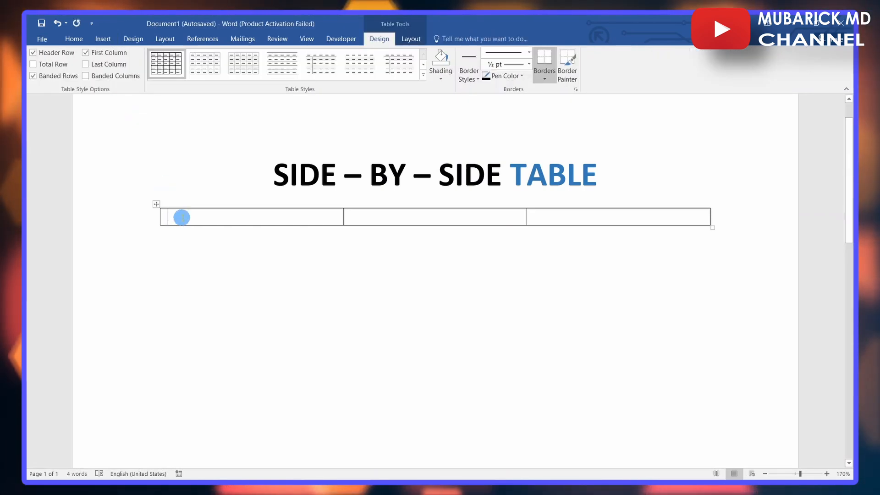
Label the three cells Table 1, Table 2 and Table 3, with an empty line under the labels
{"action": "type", "text": "Table 1"}
{"action": "key", "text": "Return"}
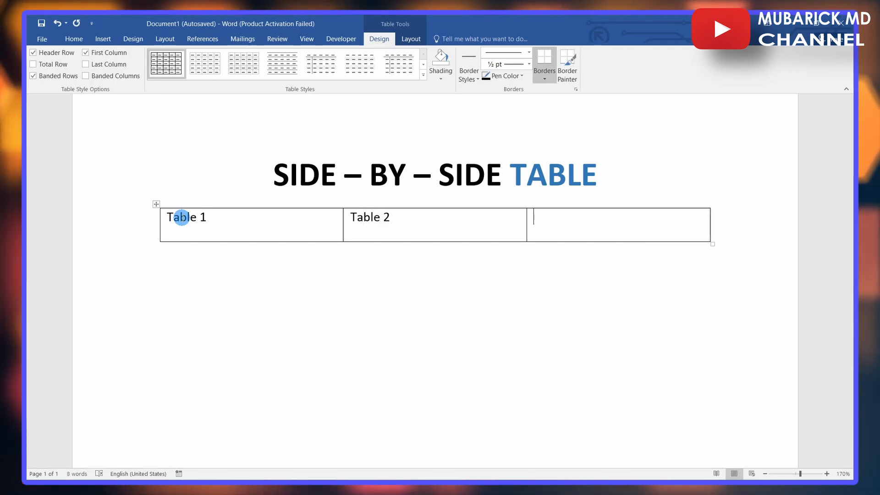
{"action": "type", "text": "Table 3"}
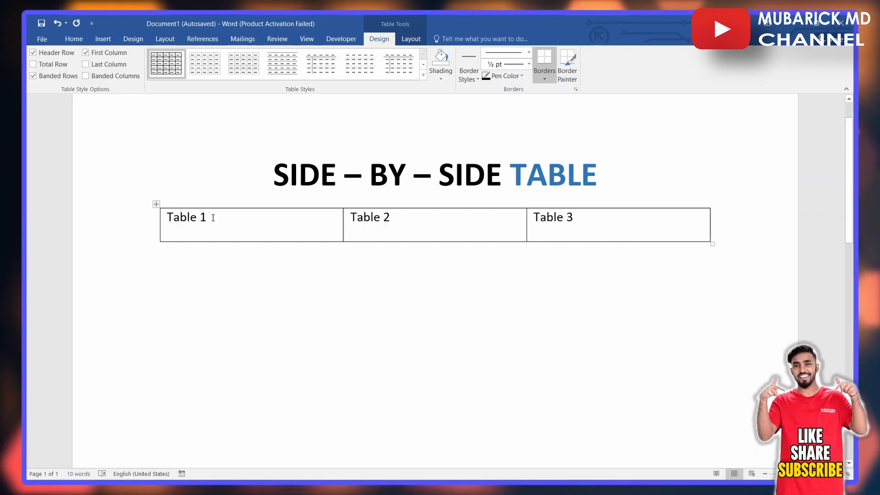
Make the labels Table 1, Table 2 and Table 3 bold
{"action": "left_click_drag", "start_coordinate": [213, 217], "coordinate": [167, 218]}
{"action": "left_click", "coordinate": [177, 250]}
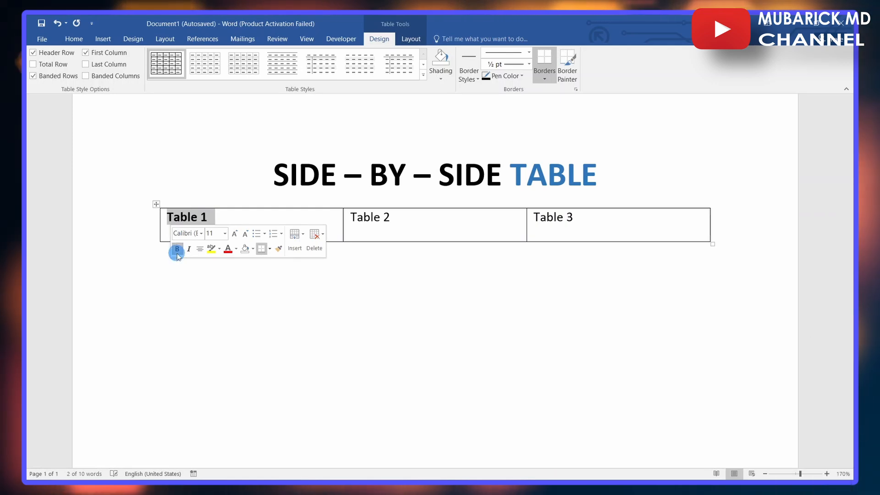
{"action": "left_click_drag", "start_coordinate": [400, 218], "coordinate": [351, 218]}
Insert a nested table of three columns and three rows under the Table 1 label
{"action": "left_click", "coordinate": [235, 235]}
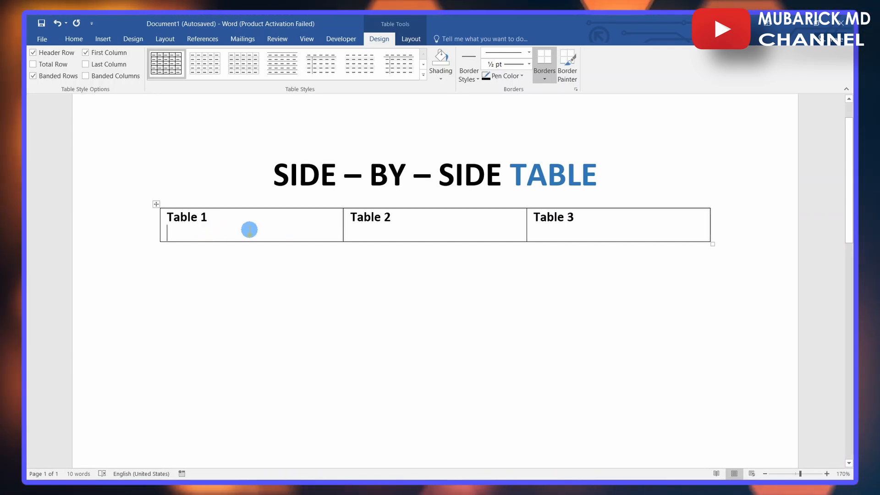
{"action": "left_click", "coordinate": [103, 40]}
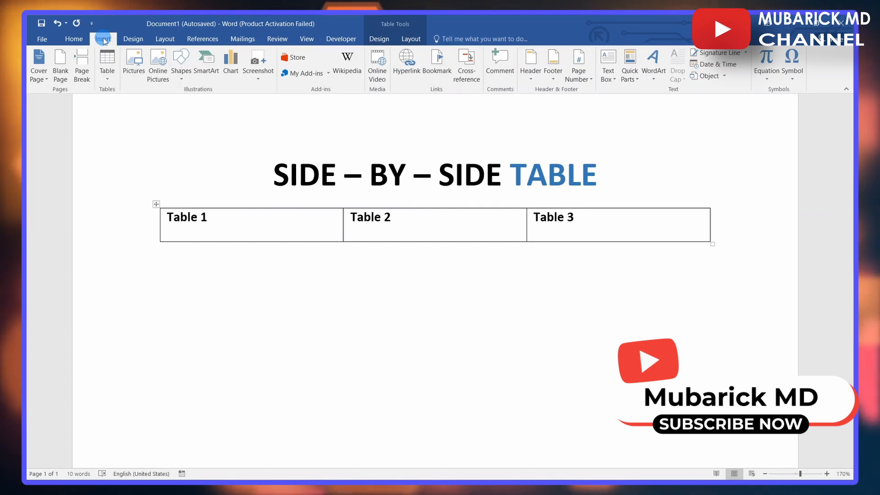
{"action": "left_click", "coordinate": [108, 79]}
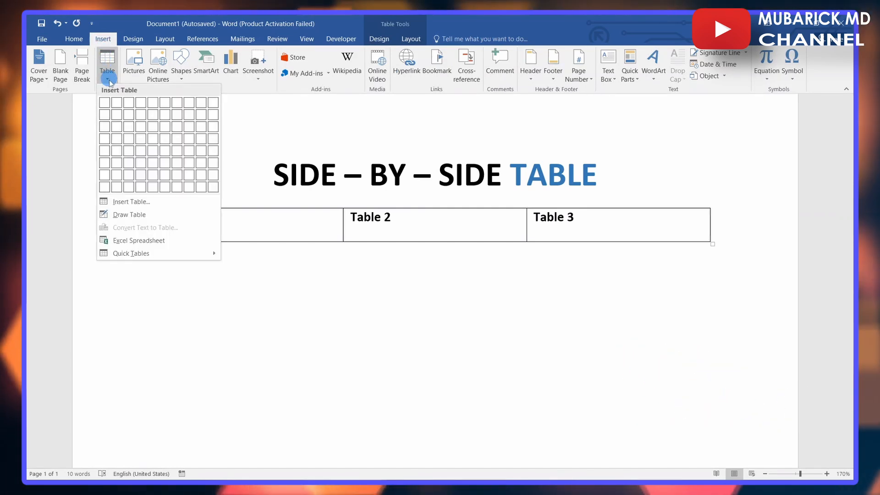
{"action": "left_click", "coordinate": [128, 125]}
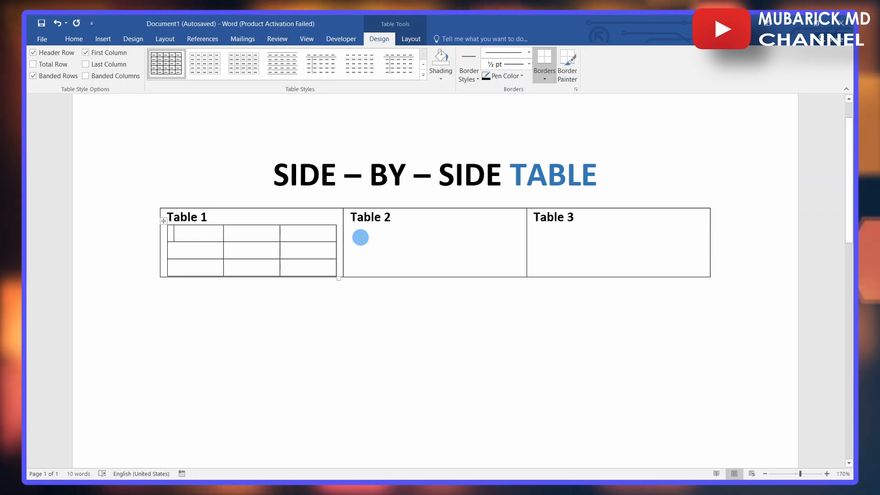
Insert a nested 3-by-3 table under the Table 2 label in the middle cell
{"action": "left_click", "coordinate": [102, 39]}
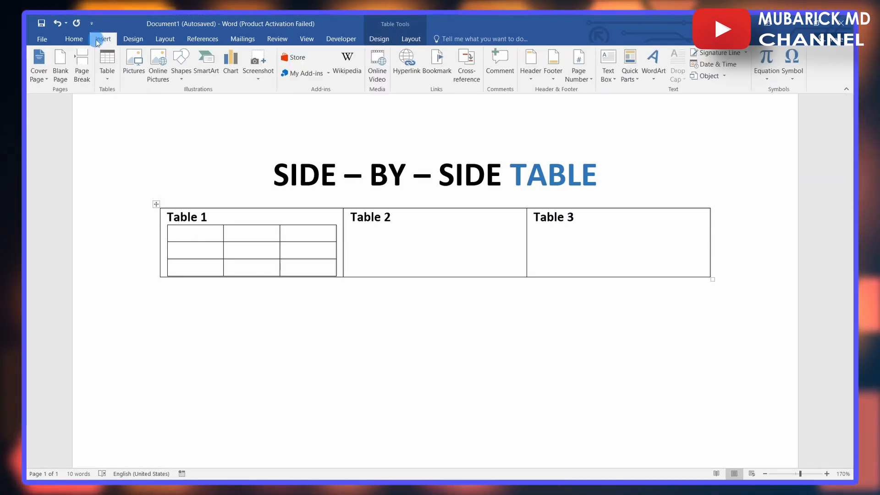
{"action": "left_click", "coordinate": [109, 73]}
{"action": "left_click", "coordinate": [128, 126]}
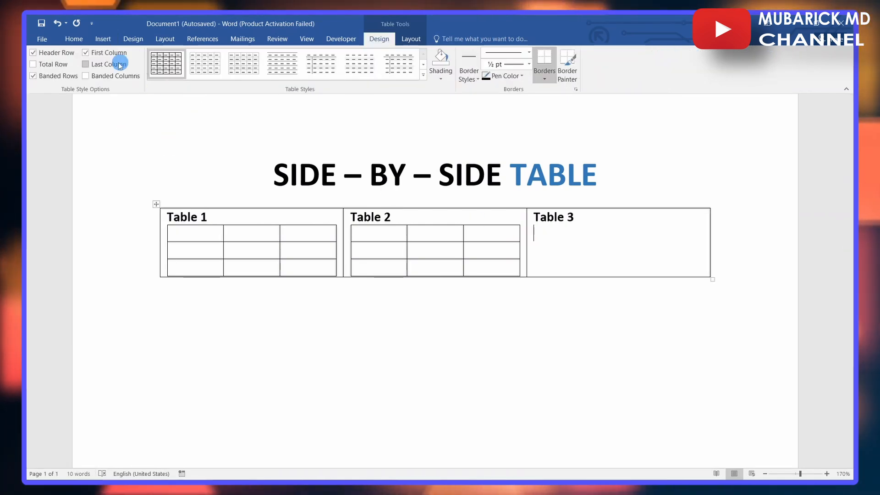
Insert a nested 3-by-3 table under the Table 3 label in the last cell
{"action": "left_click", "coordinate": [101, 40]}
{"action": "left_click", "coordinate": [107, 68]}
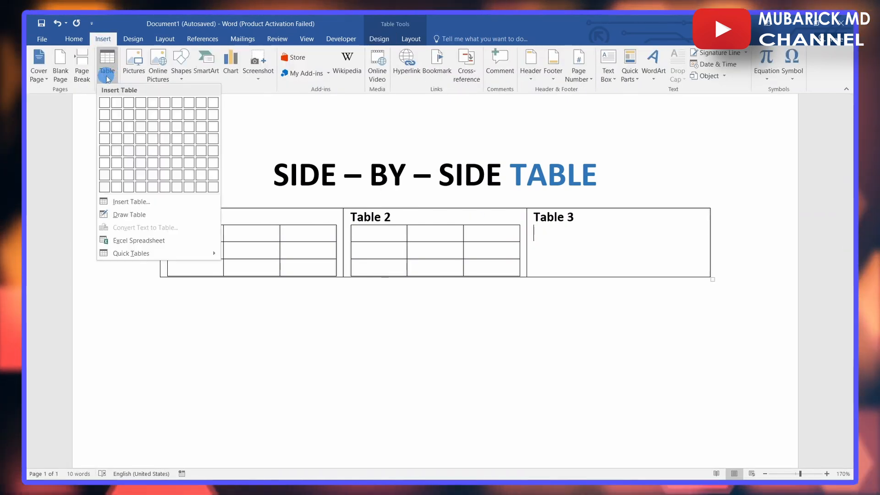
{"action": "left_click", "coordinate": [128, 126]}
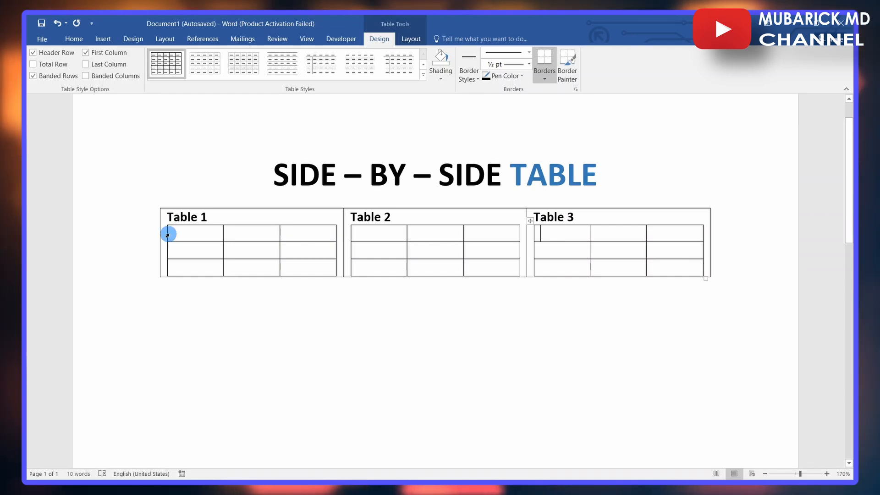
Set all borders of the nested table under Table 1 to a width of 1 ½ pt
{"action": "left_click", "coordinate": [168, 234]}
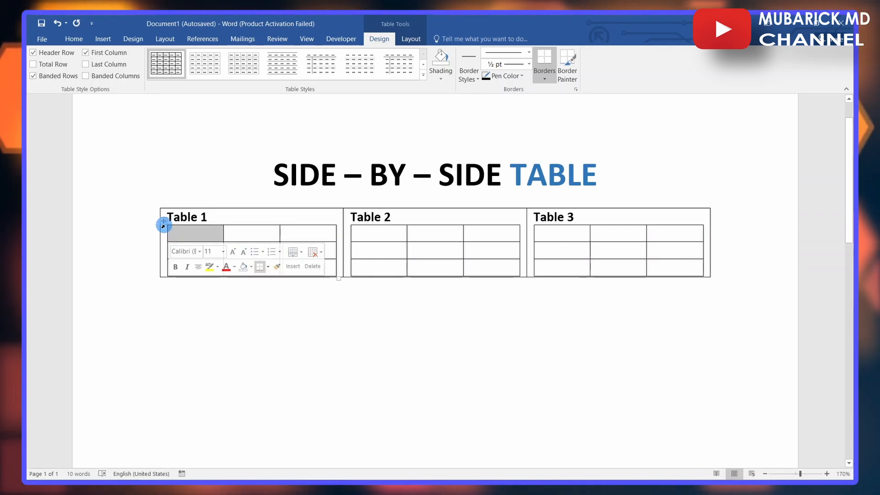
{"action": "right_click", "coordinate": [164, 222]}
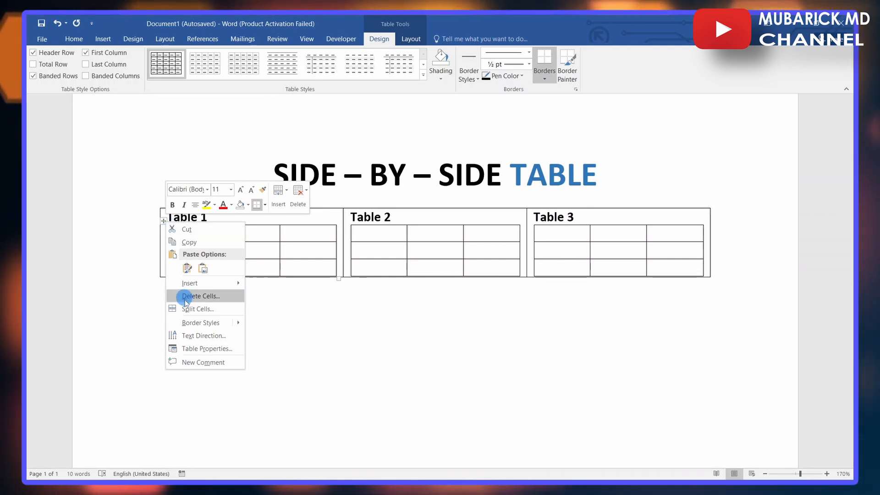
{"action": "left_click", "coordinate": [194, 346]}
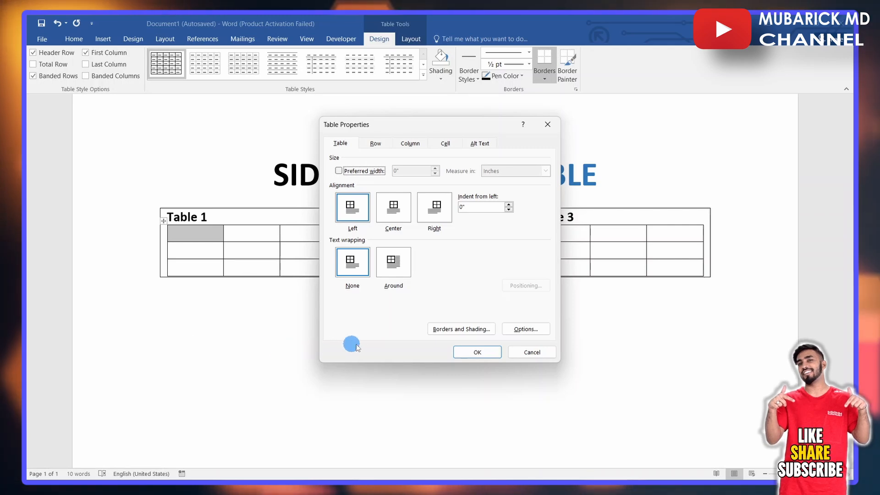
{"action": "left_click", "coordinate": [444, 330]}
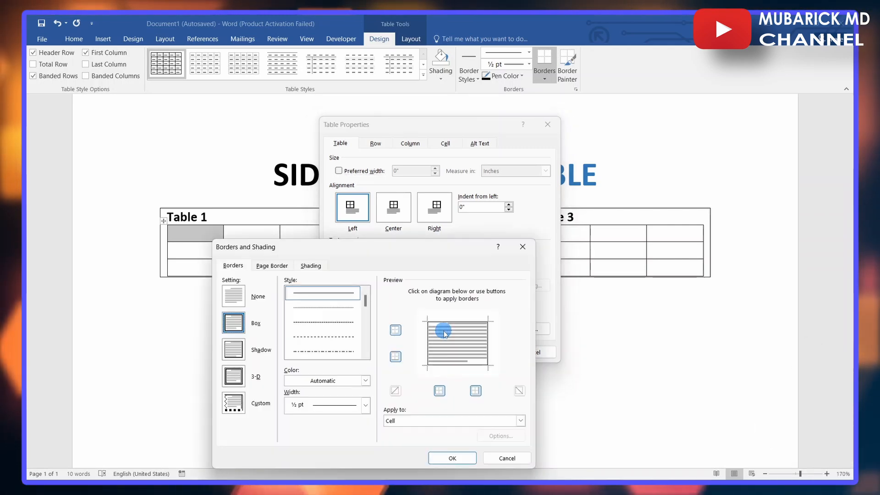
{"action": "left_click", "coordinate": [366, 405]}
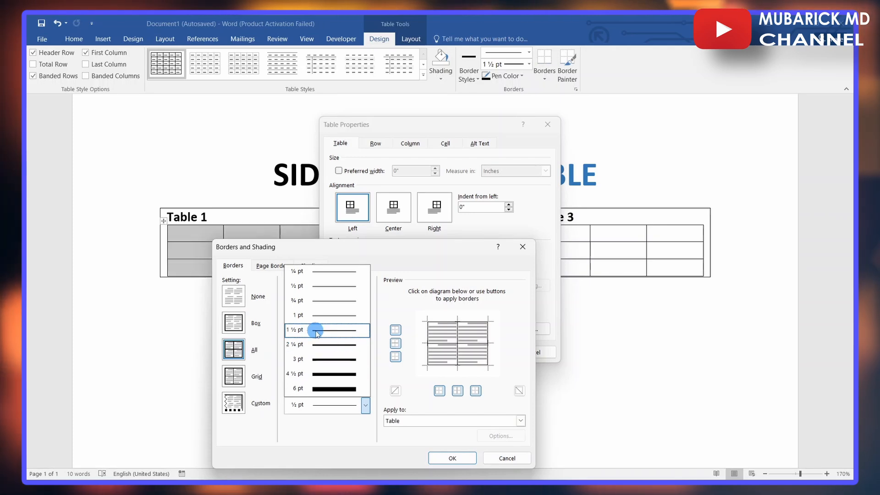
{"action": "left_click", "coordinate": [317, 330]}
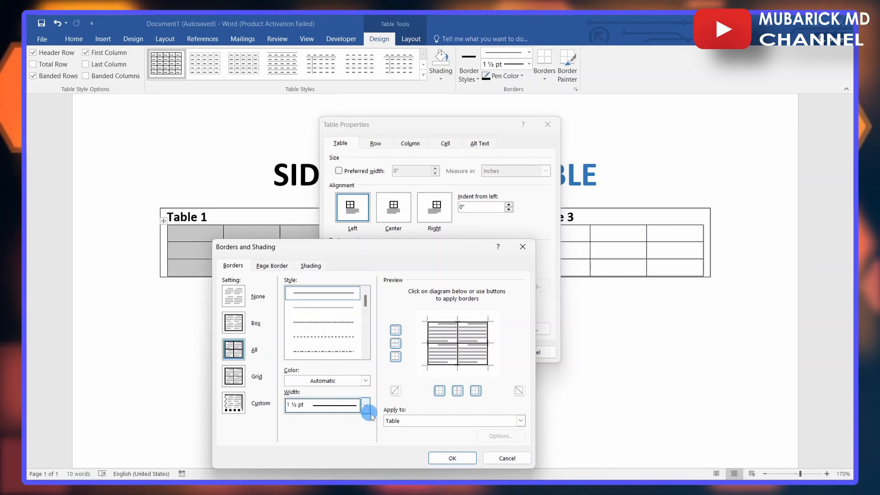
{"action": "left_click", "coordinate": [452, 457]}
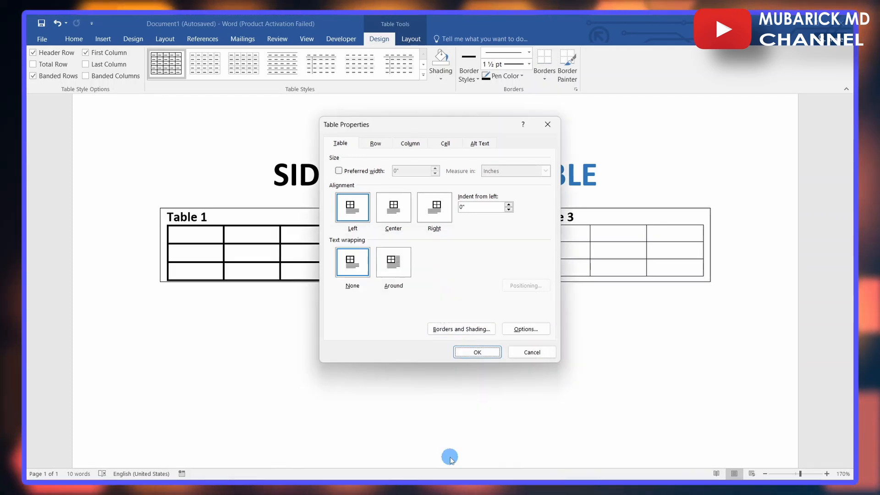
{"action": "left_click", "coordinate": [478, 357]}
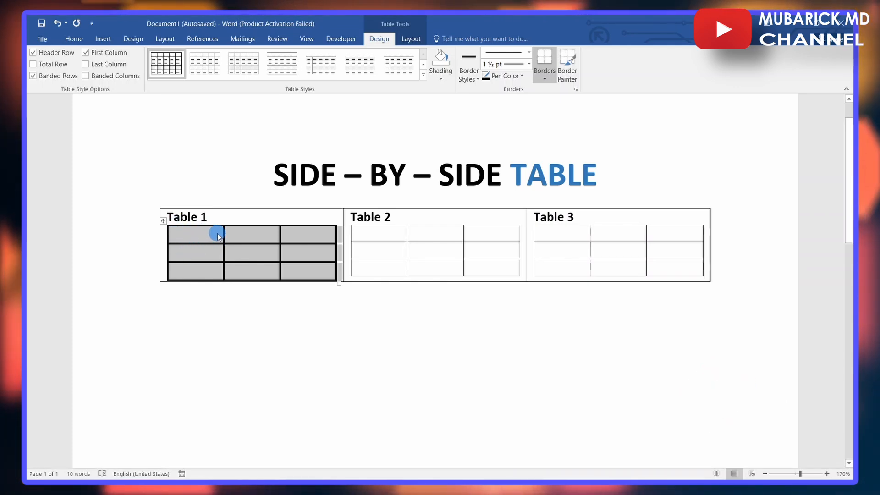
Apply a 1 ½ pt width to all borders of the nested table under Table 2
{"action": "left_click", "coordinate": [360, 227]}
{"action": "left_click", "coordinate": [347, 222]}
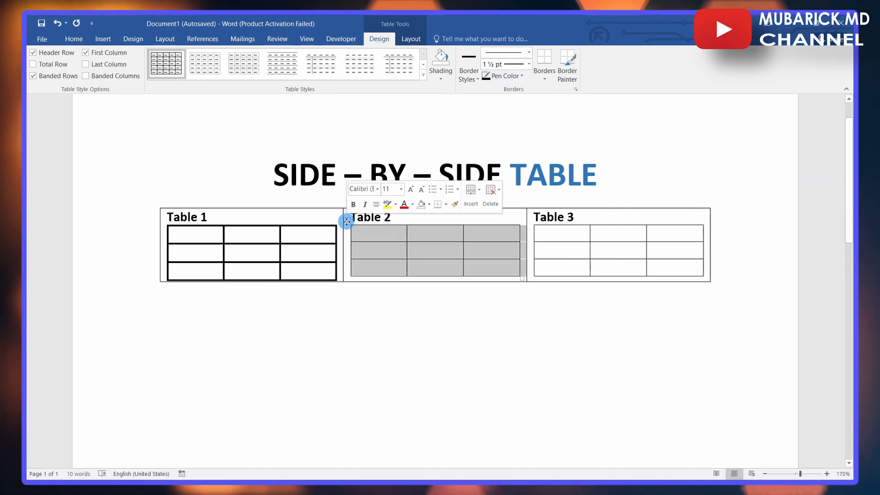
{"action": "right_click", "coordinate": [347, 221]}
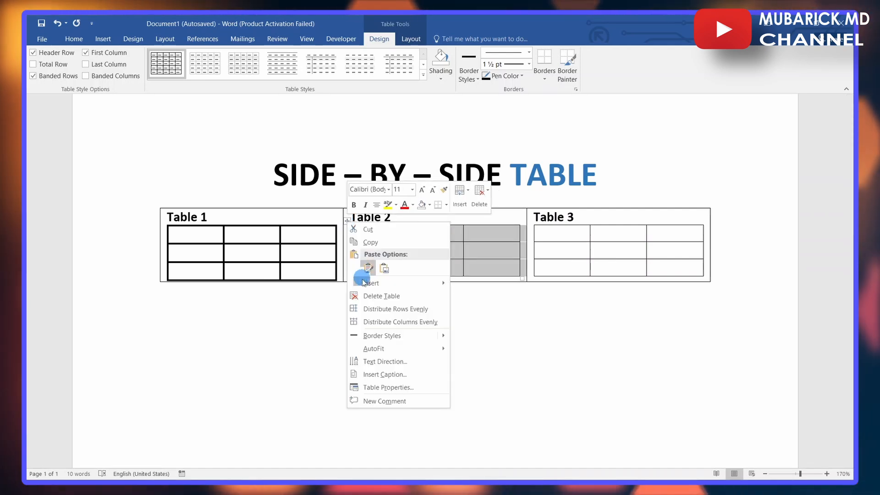
{"action": "left_click", "coordinate": [375, 389]}
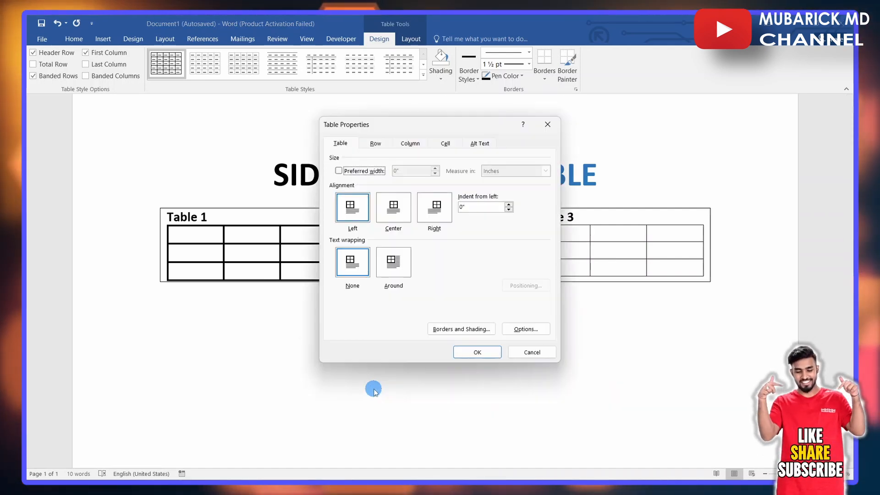
{"action": "left_click", "coordinate": [436, 330]}
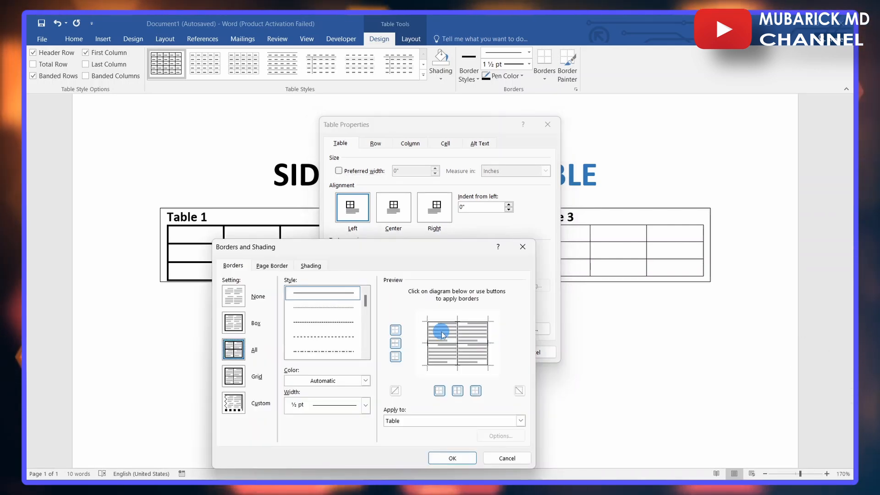
{"action": "left_click", "coordinate": [365, 405]}
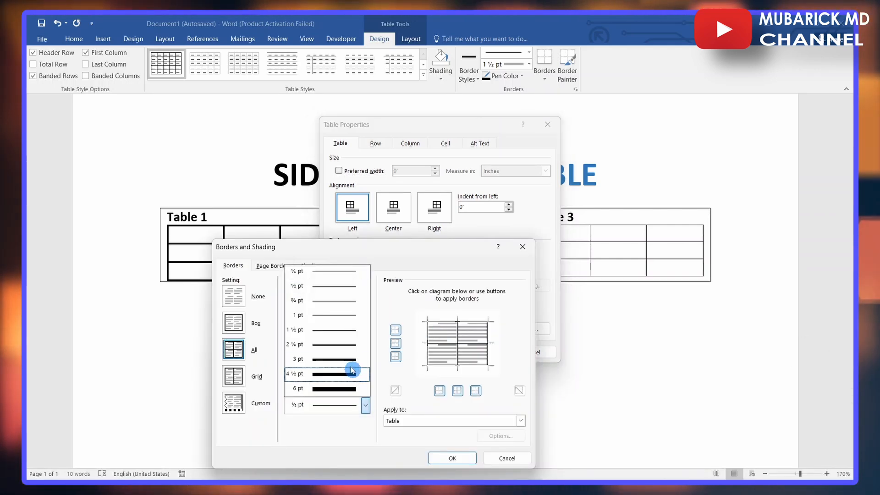
{"action": "left_click", "coordinate": [311, 330]}
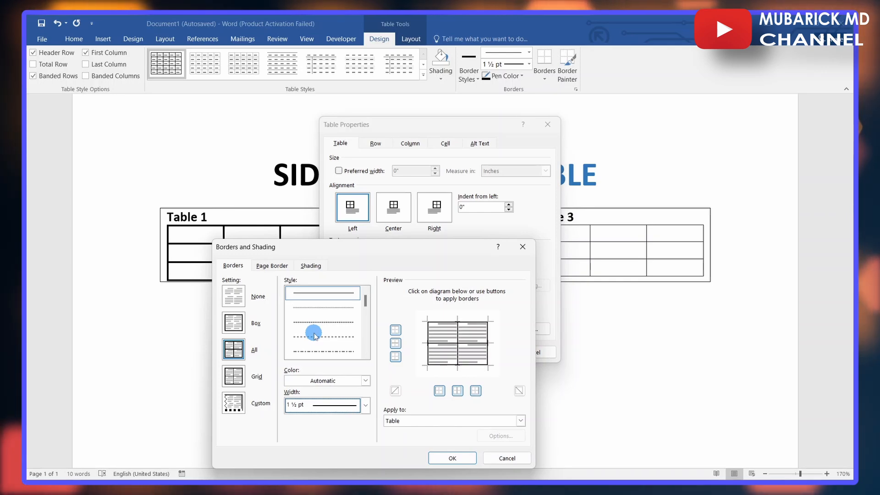
{"action": "left_click", "coordinate": [451, 457]}
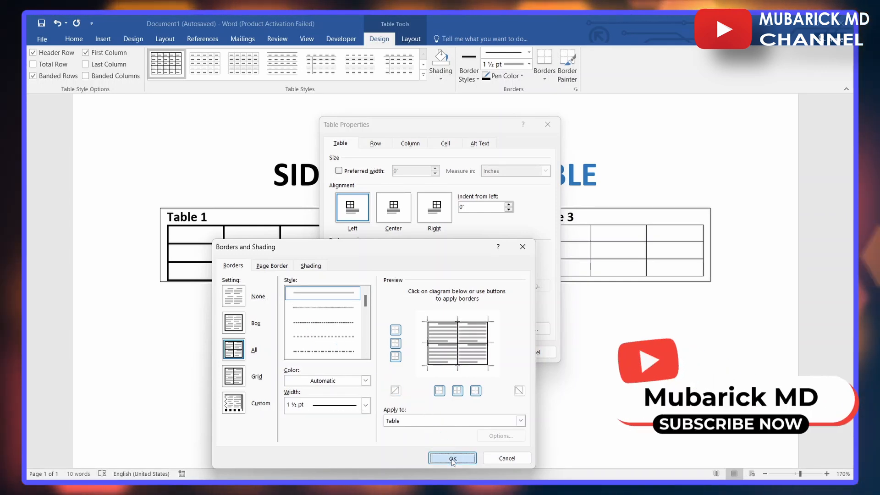
{"action": "left_click", "coordinate": [463, 352]}
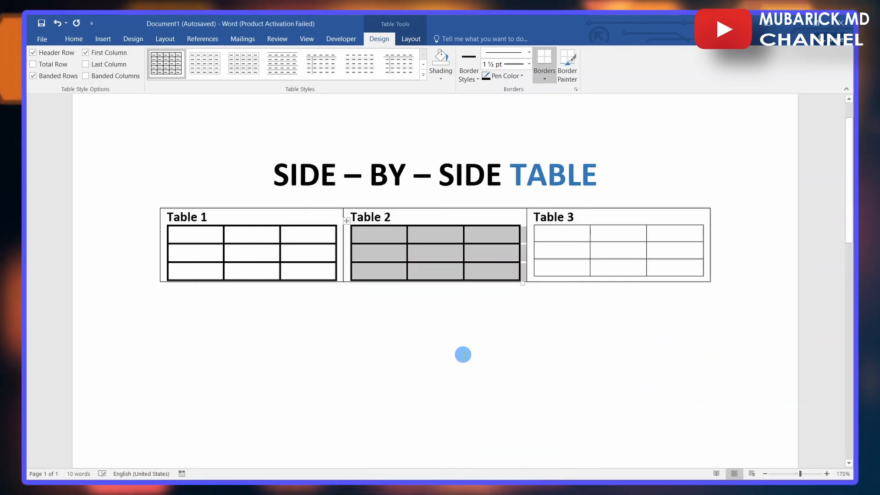
Set all borders of the nested table under Table 3 to a width of 1 ½ pt
{"action": "left_click", "coordinate": [536, 229]}
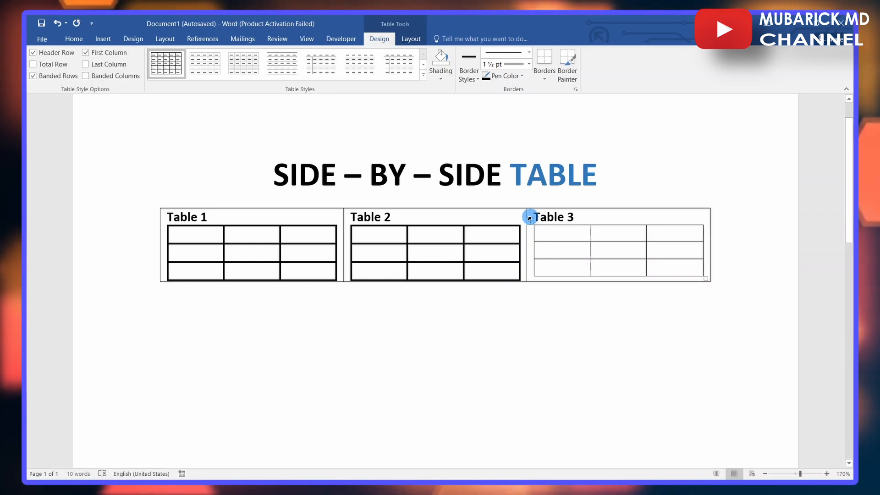
{"action": "right_click", "coordinate": [529, 218]}
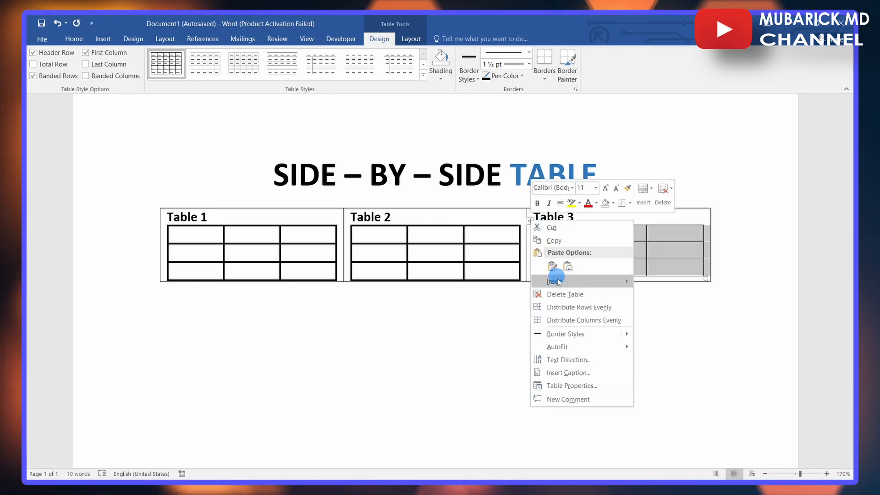
{"action": "left_click", "coordinate": [568, 385]}
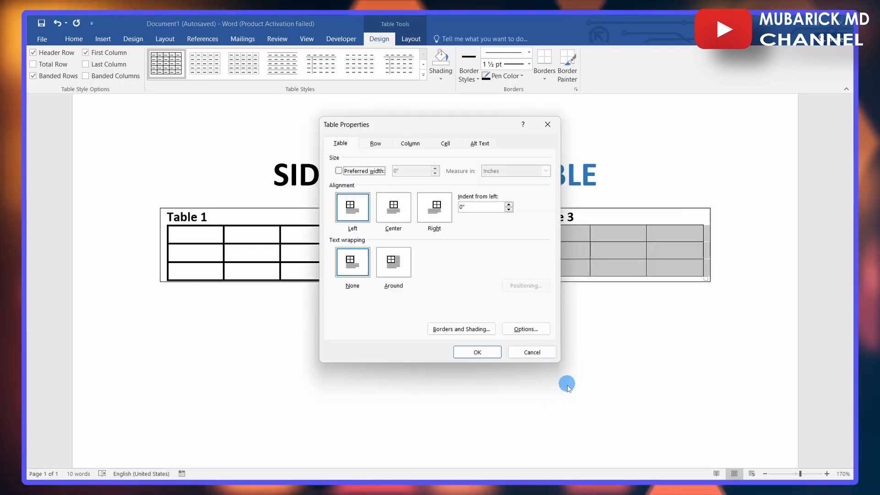
{"action": "left_click", "coordinate": [458, 328]}
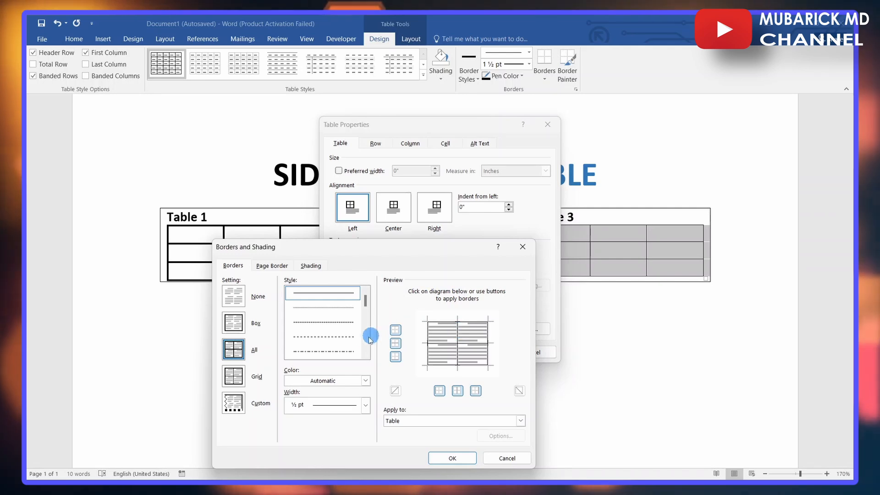
{"action": "left_click", "coordinate": [365, 405]}
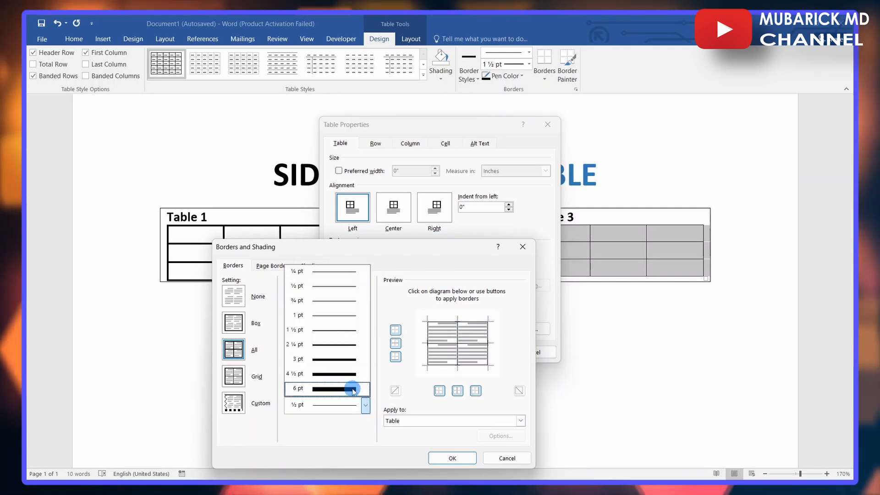
{"action": "left_click", "coordinate": [344, 333]}
{"action": "left_click", "coordinate": [452, 458]}
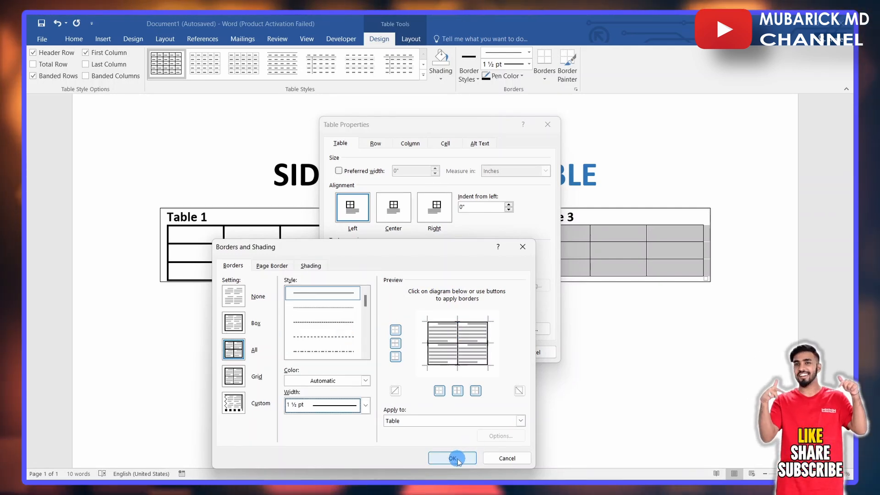
{"action": "left_click", "coordinate": [477, 352]}
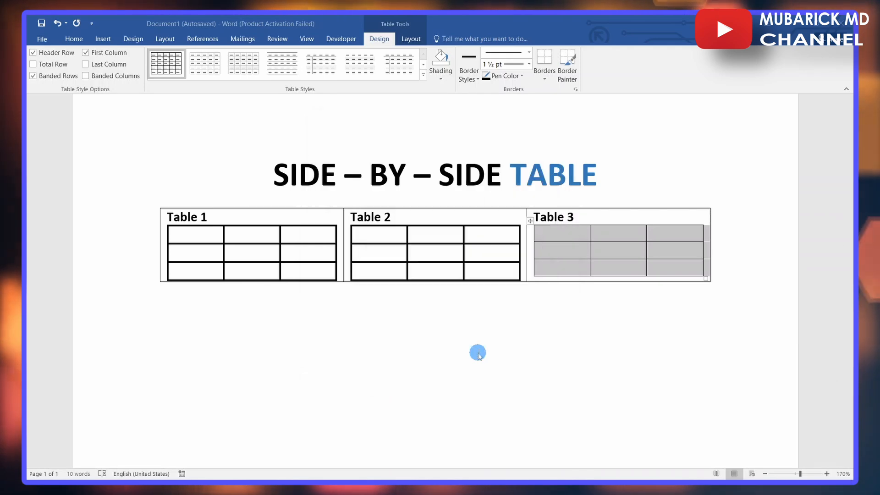
{"action": "left_click", "coordinate": [385, 347]}
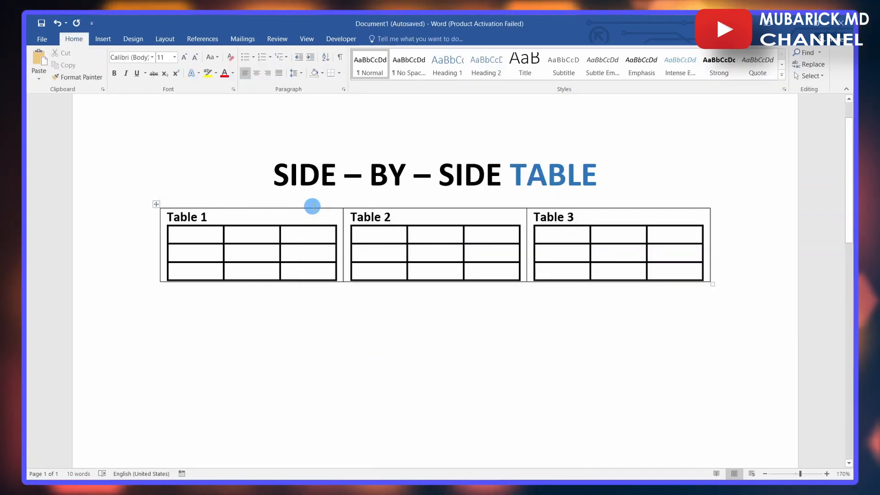
Remove all borders from the outer one-row table that holds the three nested tables
{"action": "right_click", "coordinate": [156, 203]}
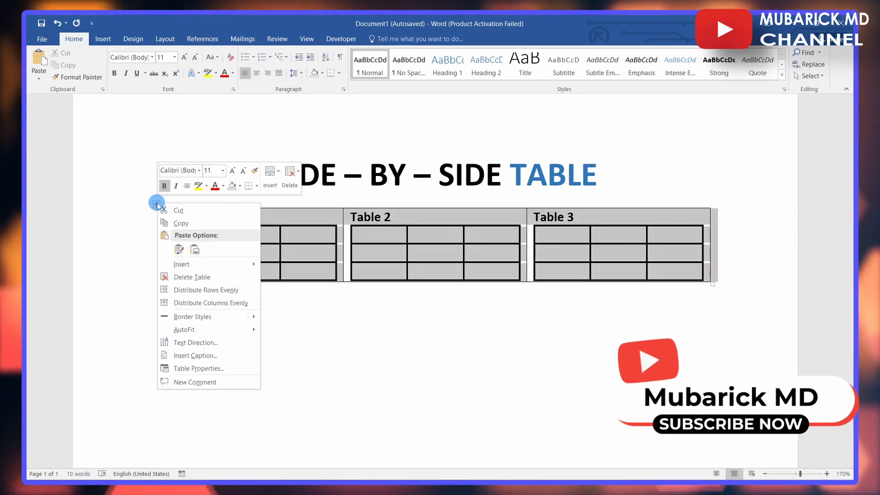
{"action": "left_click", "coordinate": [180, 368]}
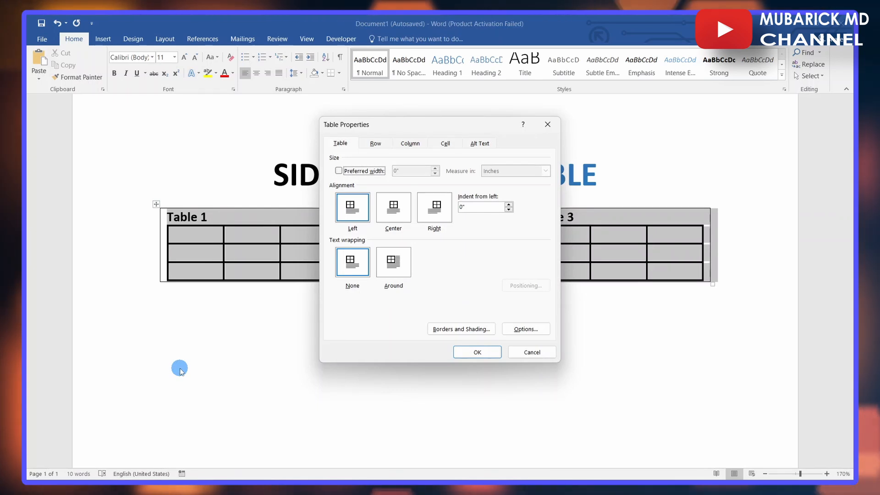
{"action": "left_click", "coordinate": [464, 331]}
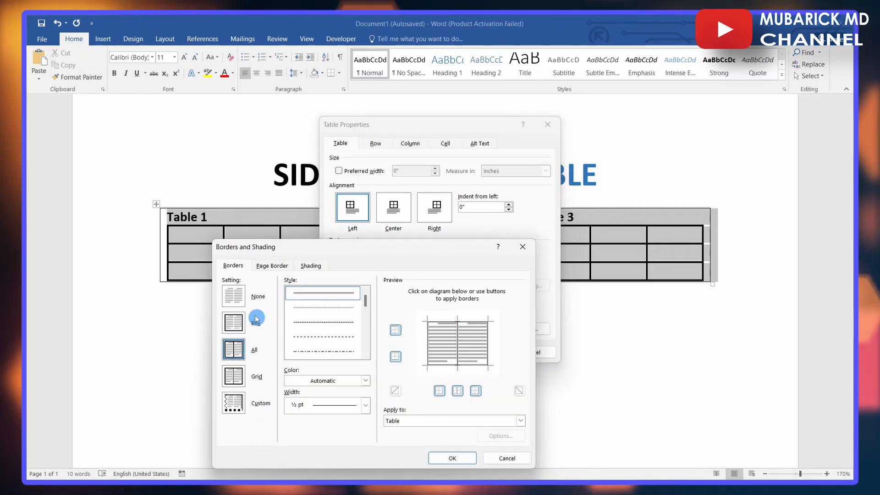
{"action": "left_click", "coordinate": [235, 295]}
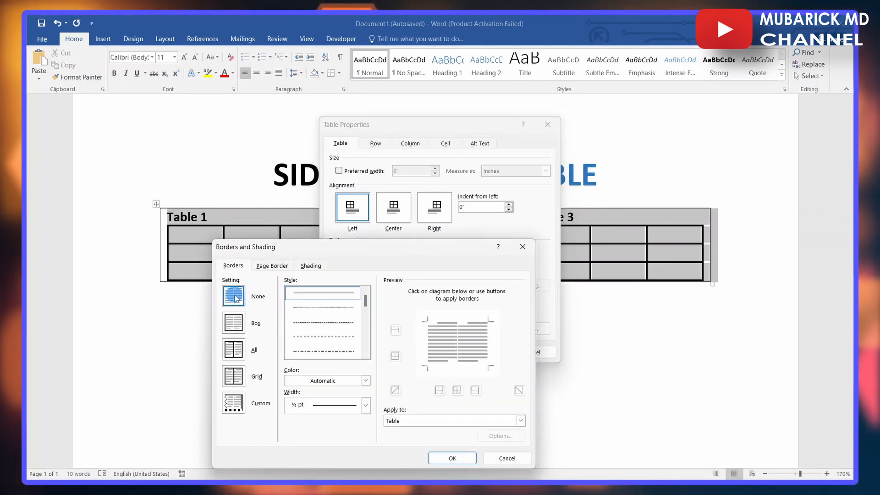
{"action": "left_click", "coordinate": [444, 458]}
{"action": "left_click", "coordinate": [468, 352]}
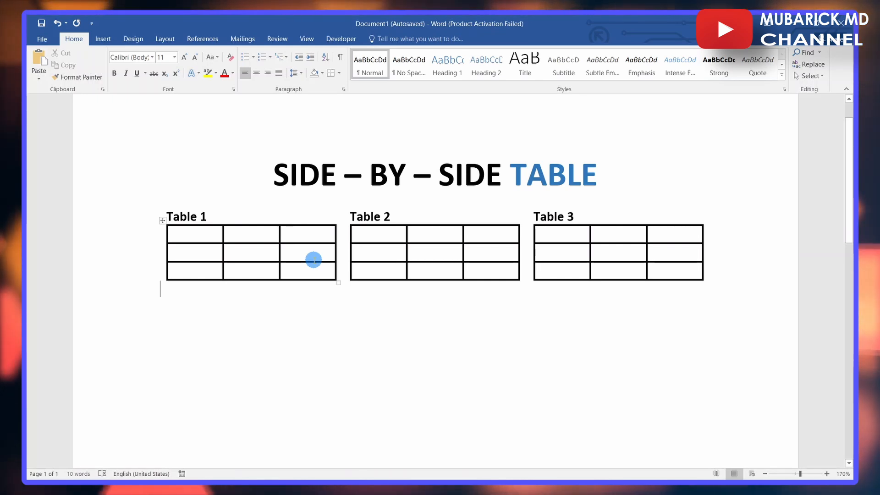
Insert a Simple Text Box without its placeholder text below the tables and widen it on both sides to about 6.55"
{"action": "left_click", "coordinate": [103, 39]}
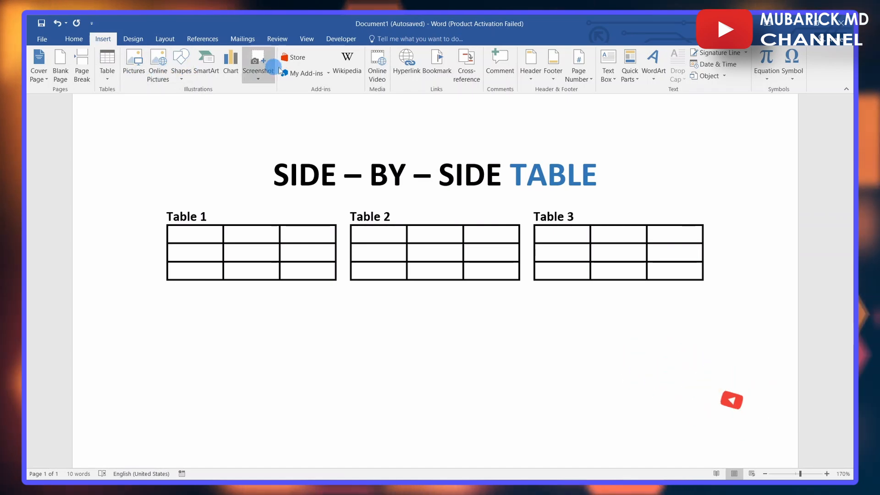
{"action": "left_click", "coordinate": [609, 73]}
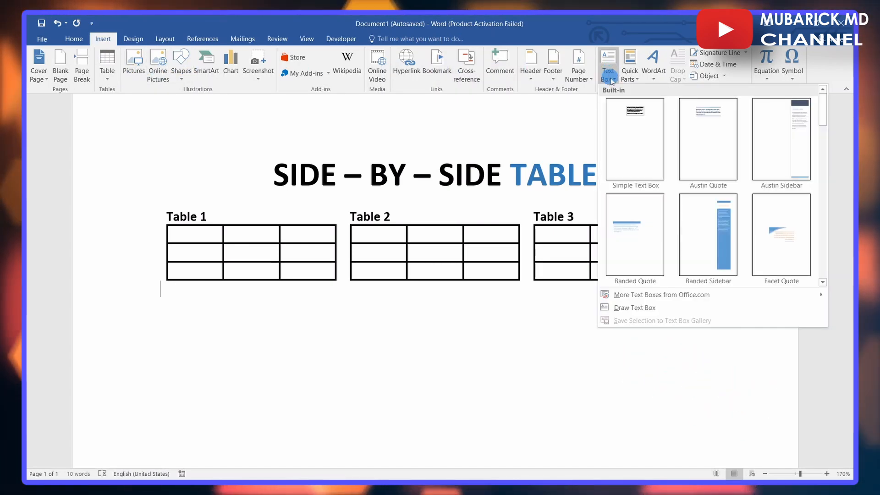
{"action": "left_click", "coordinate": [638, 154]}
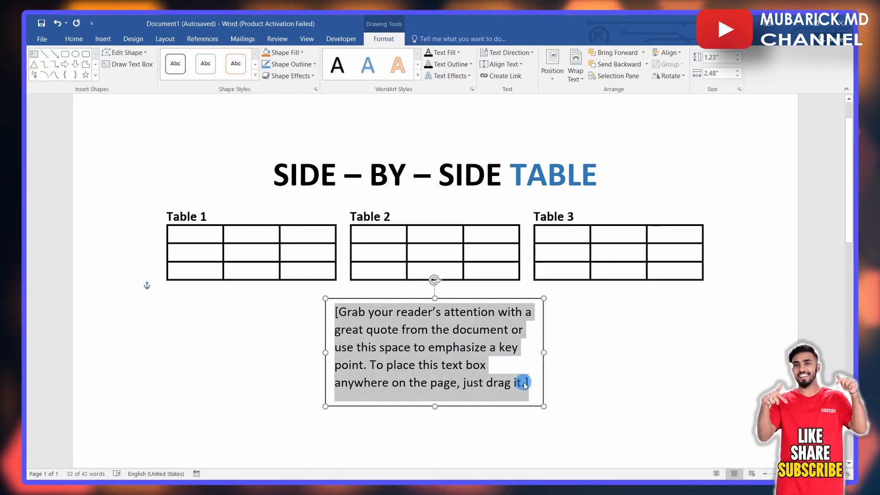
{"action": "key", "text": "BackSpace"}
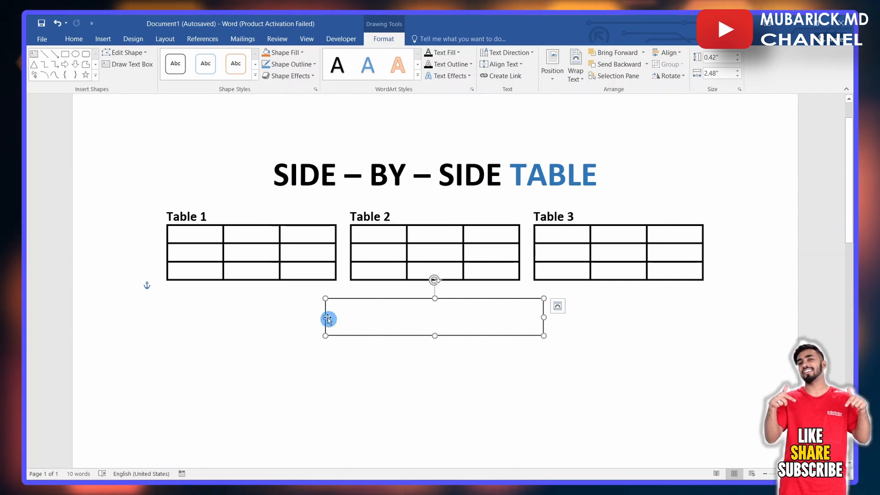
{"action": "left_click_drag", "start_coordinate": [324, 318], "coordinate": [154, 321]}
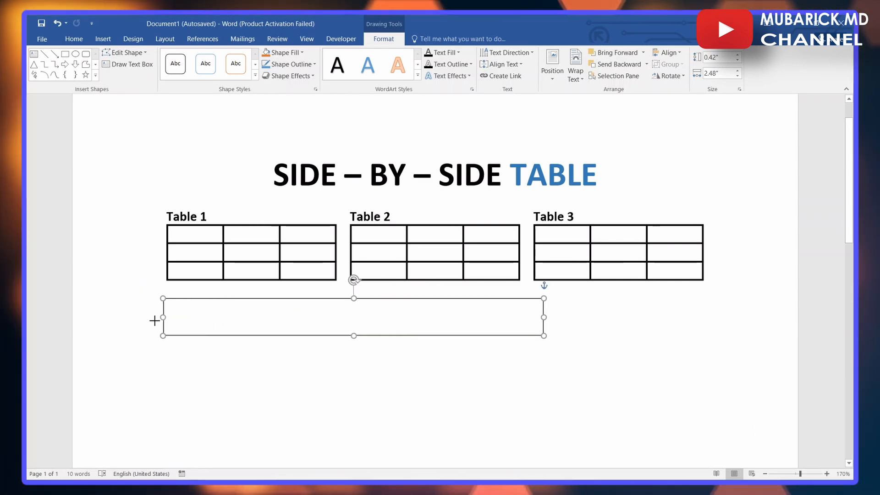
{"action": "left_click_drag", "start_coordinate": [544, 317], "coordinate": [722, 318]}
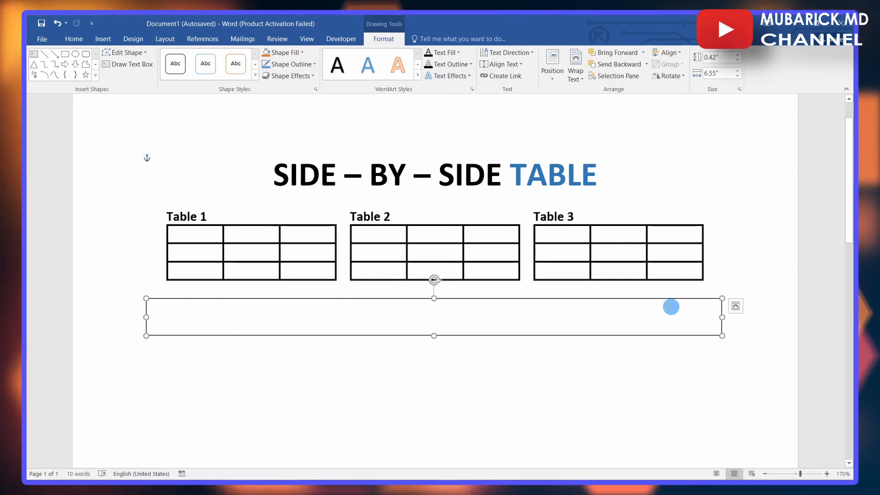
Copy the whole side-by-side table block and paste it into the empty text box, keeping the source formatting
{"action": "left_click", "coordinate": [132, 245]}
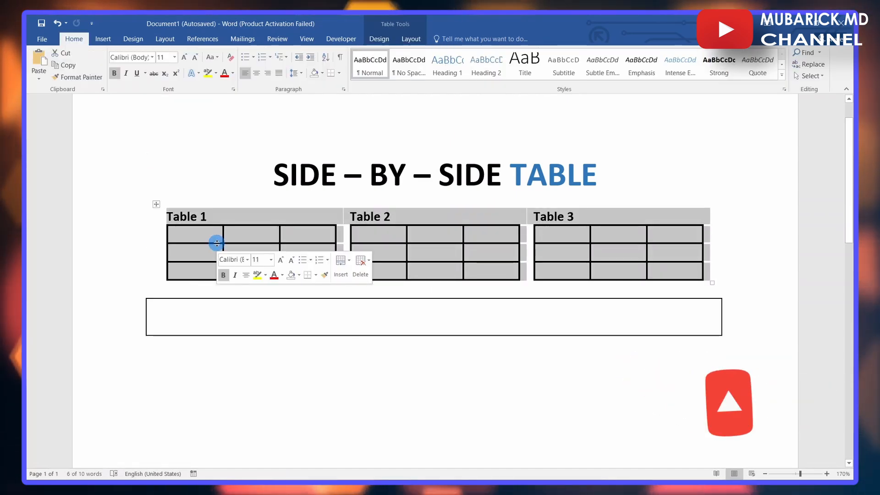
{"action": "right_click", "coordinate": [217, 243]}
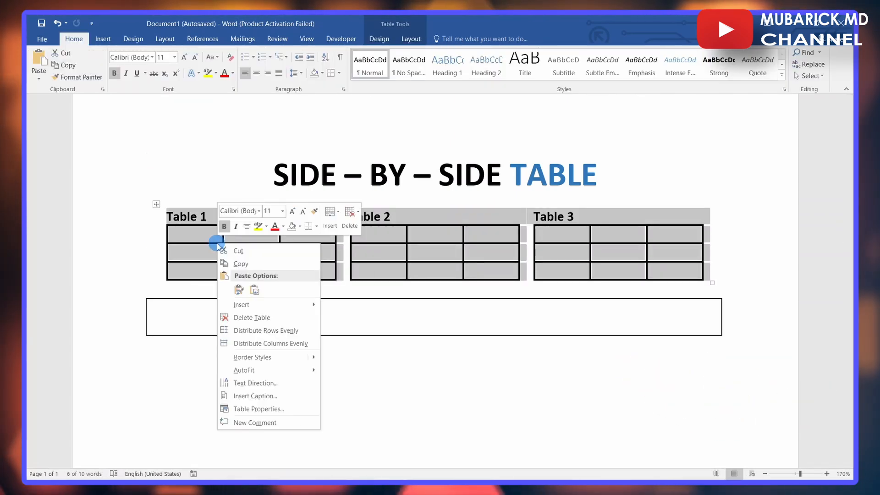
{"action": "left_click", "coordinate": [241, 264]}
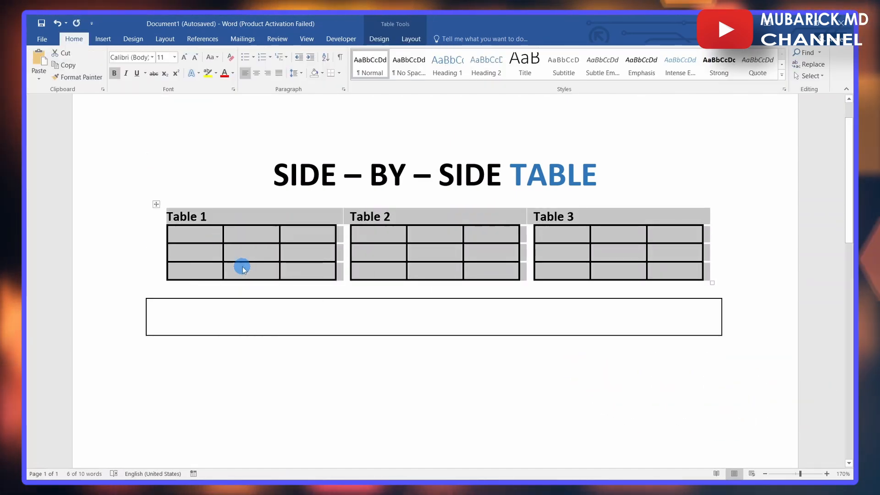
{"action": "left_click", "coordinate": [228, 317]}
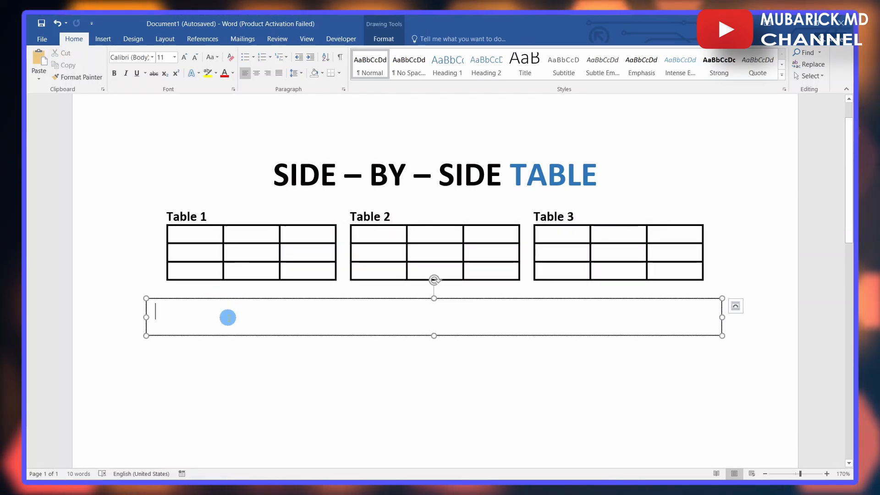
{"action": "right_click", "coordinate": [228, 317]}
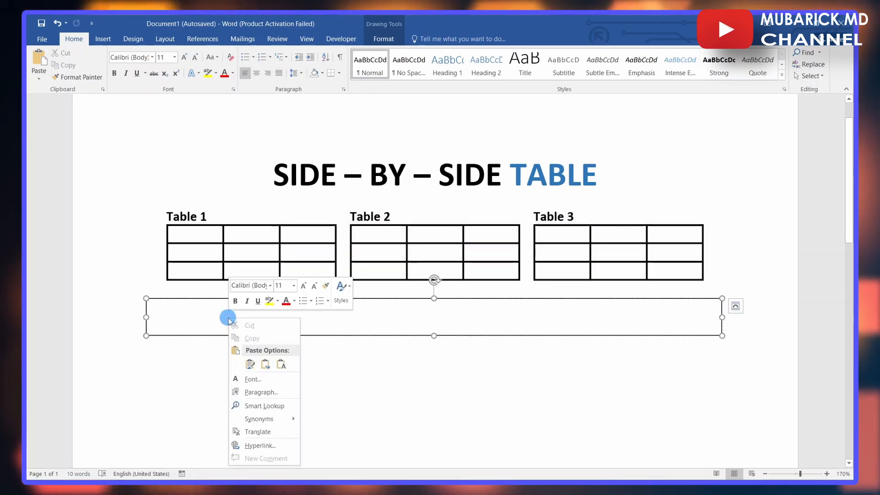
{"action": "left_click", "coordinate": [250, 365]}
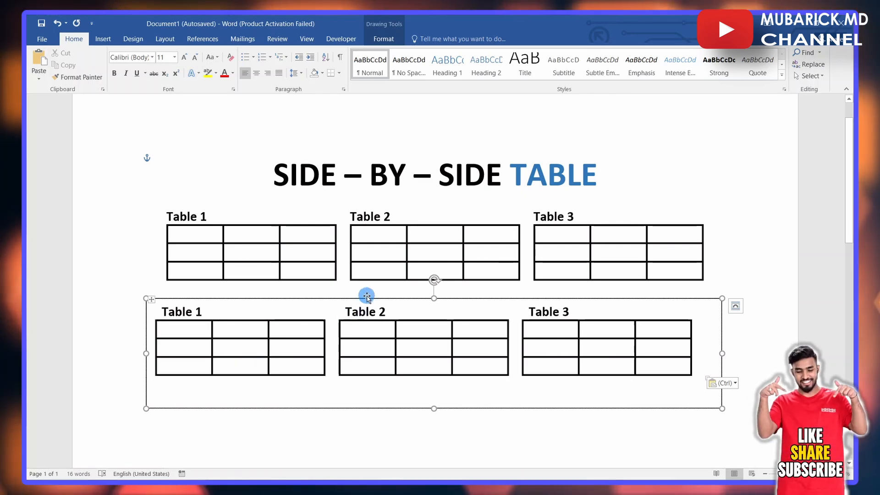
Shift the text box slightly right so its tables line up with those above, and set its outline to No line
{"action": "left_click_drag", "start_coordinate": [365, 298], "coordinate": [380, 298]}
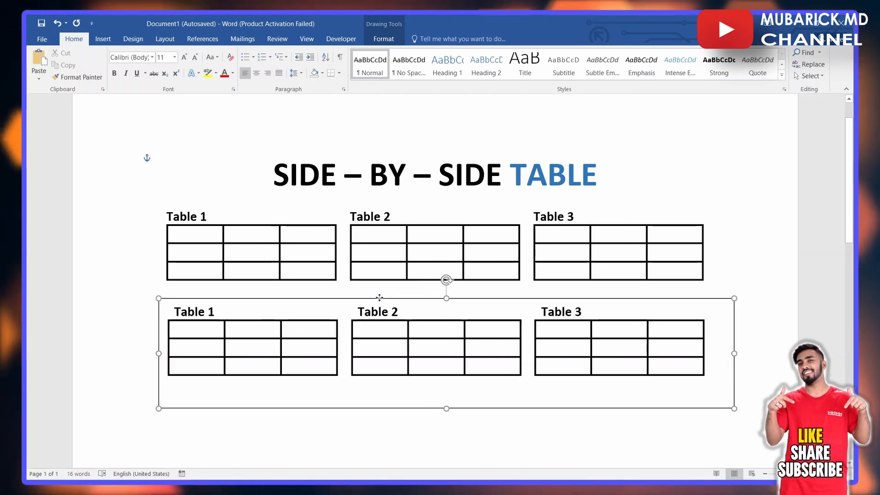
{"action": "left_click", "coordinate": [380, 298]}
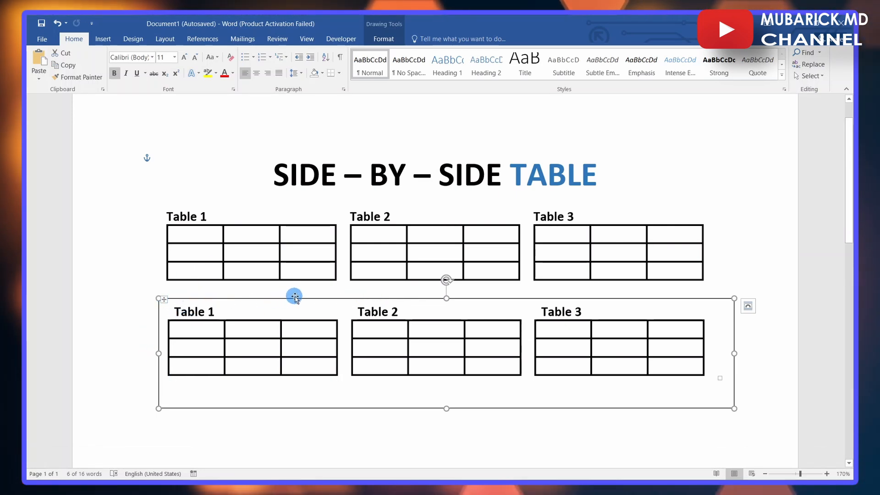
{"action": "right_click", "coordinate": [299, 297]}
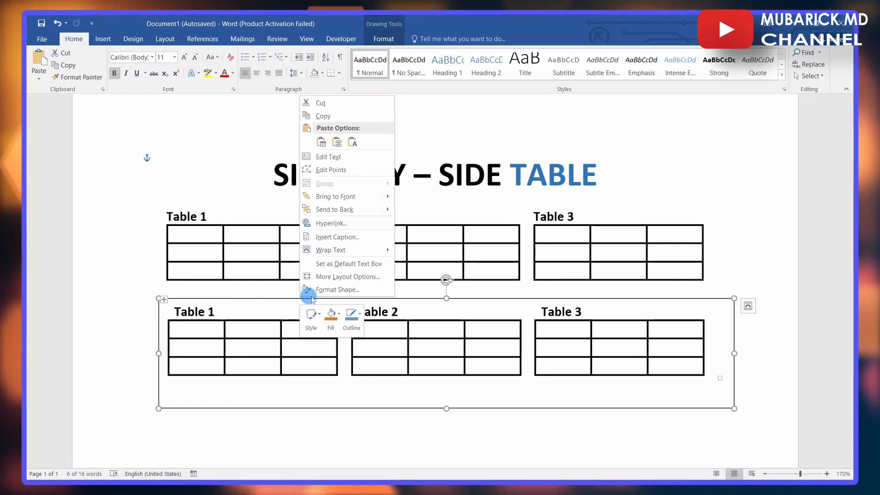
{"action": "left_click", "coordinate": [328, 289]}
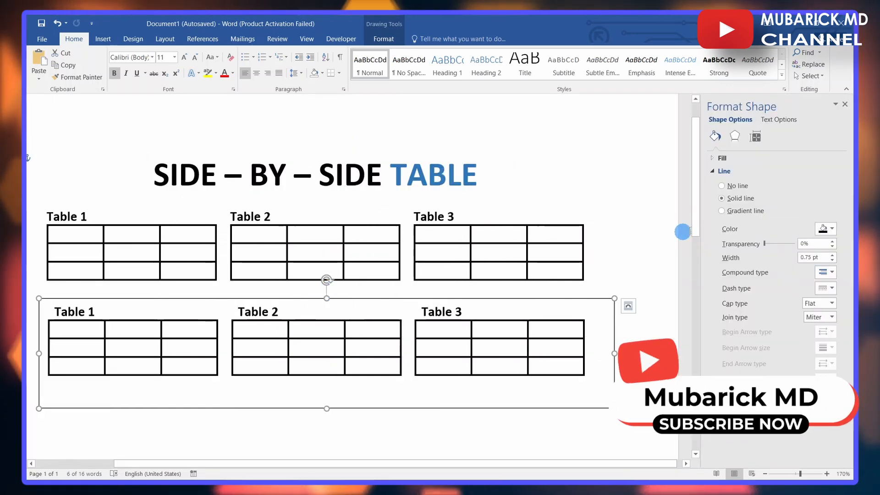
{"action": "left_click", "coordinate": [722, 185]}
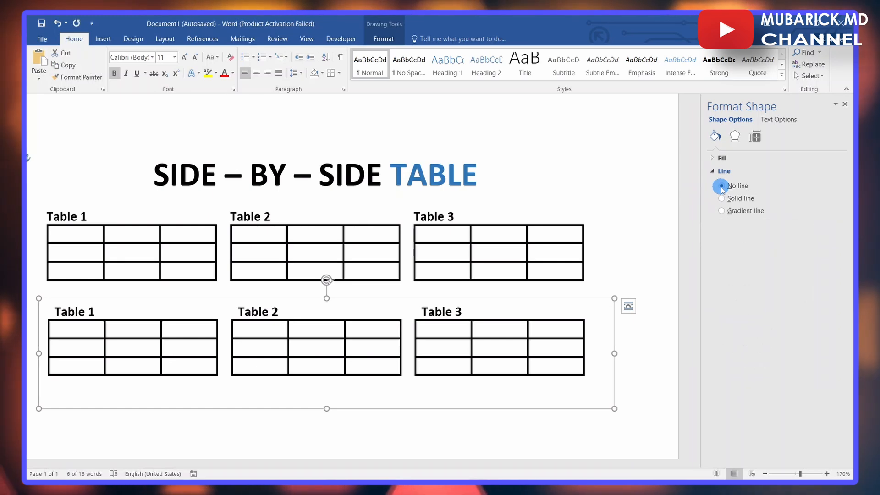
{"action": "left_click", "coordinate": [844, 104]}
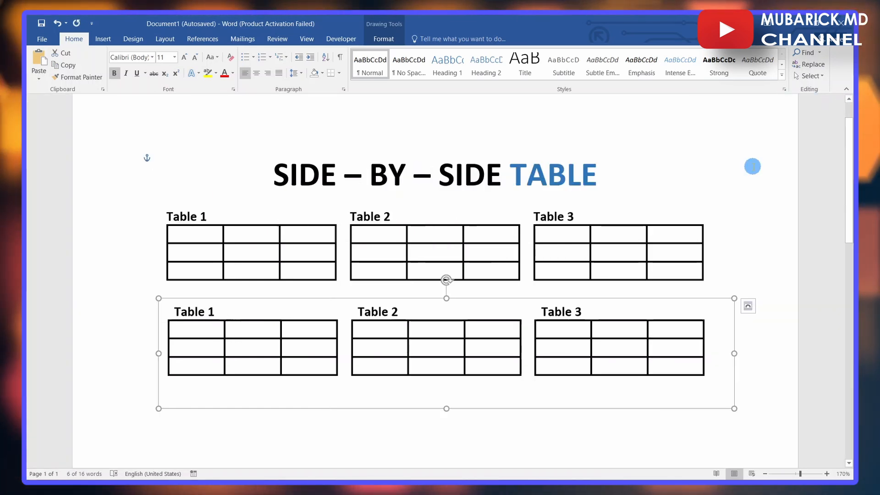
{"action": "left_click", "coordinate": [594, 291]}
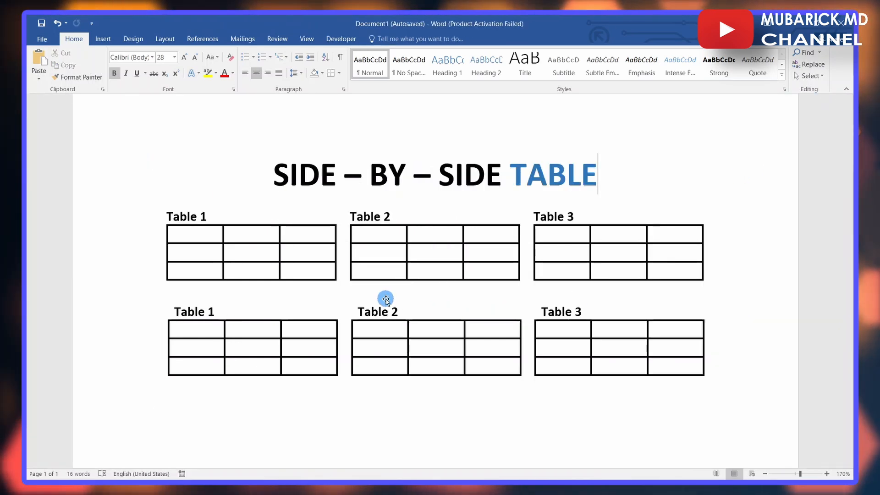